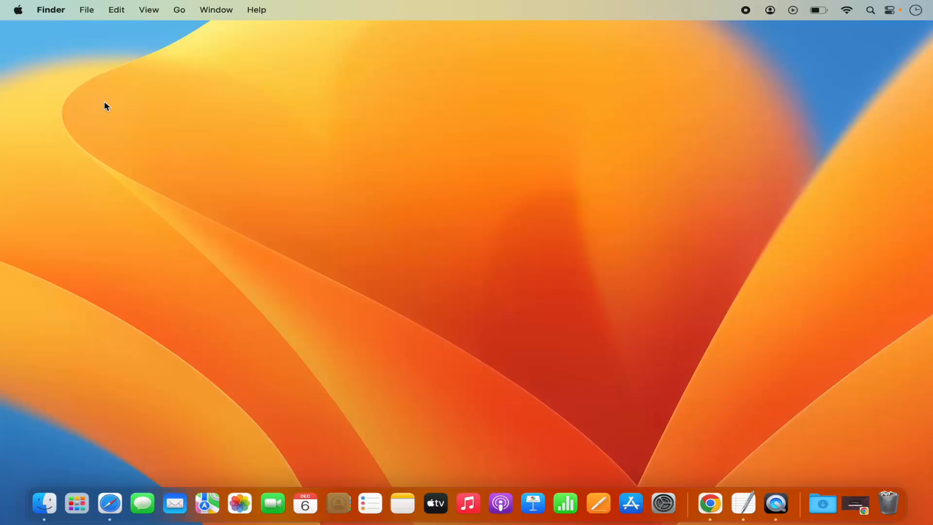
- Open the Printers & Scanners section of System Settings
click(18, 11)
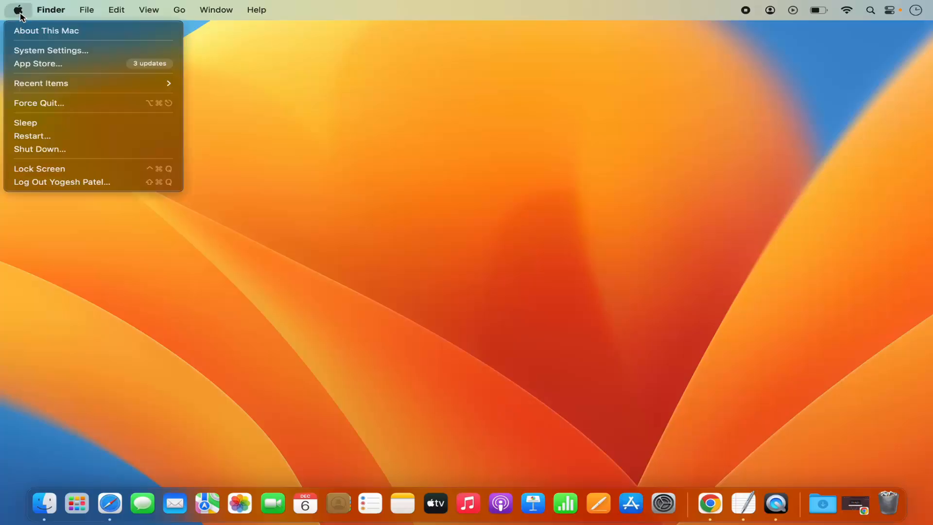
click(47, 51)
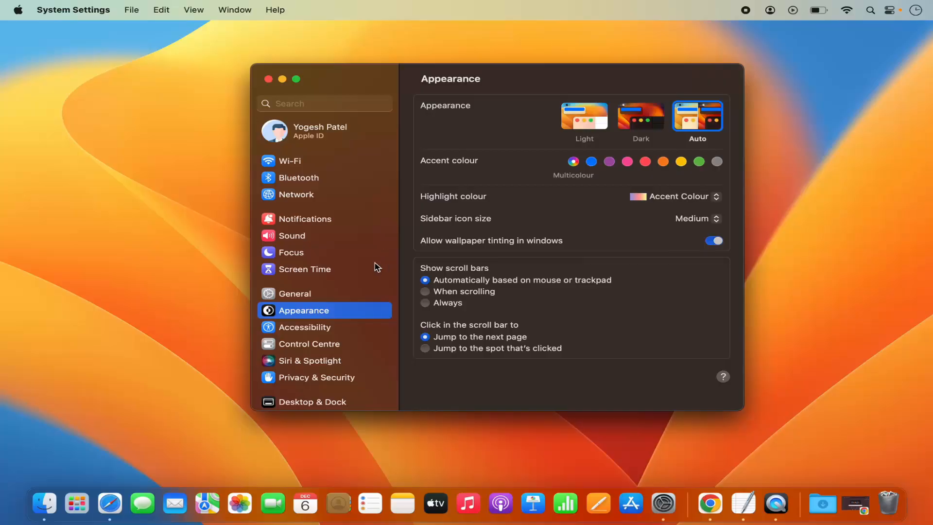
scroll(364, 305, down, 2)
scroll(364, 306, down, 8)
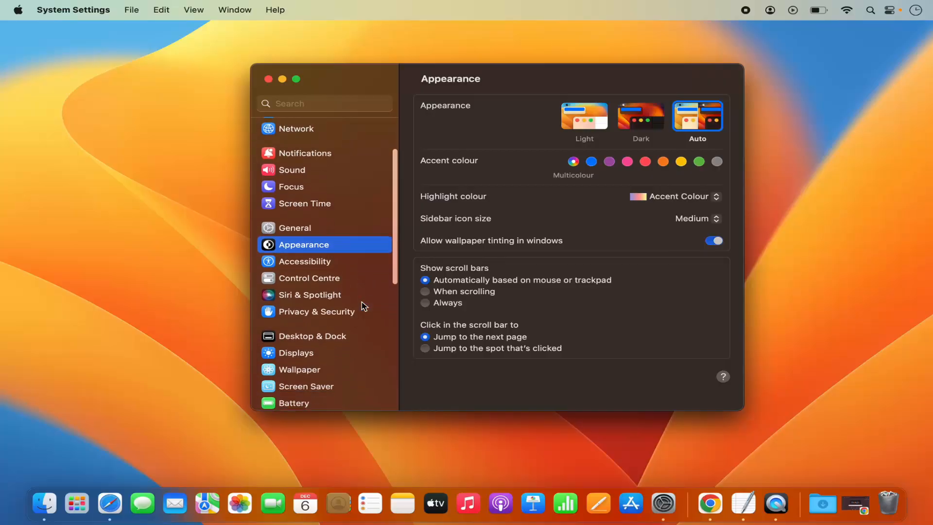
scroll(364, 305, down, 4)
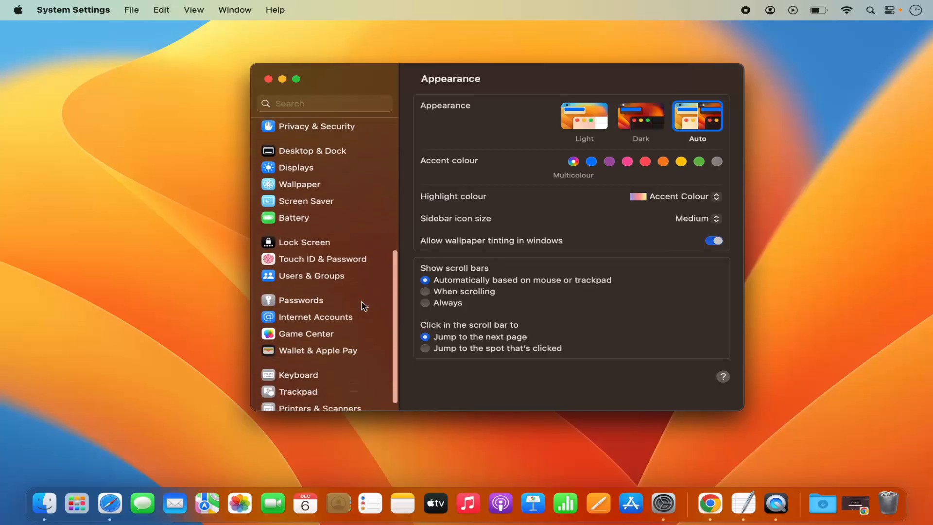
click(322, 401)
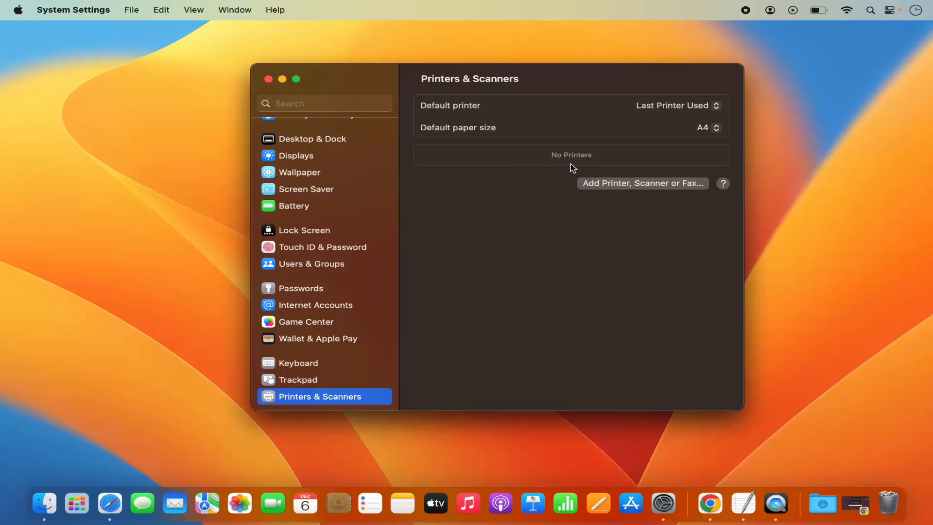
- Add the HP ENVY 4520 series printer found on the network
click(602, 188)
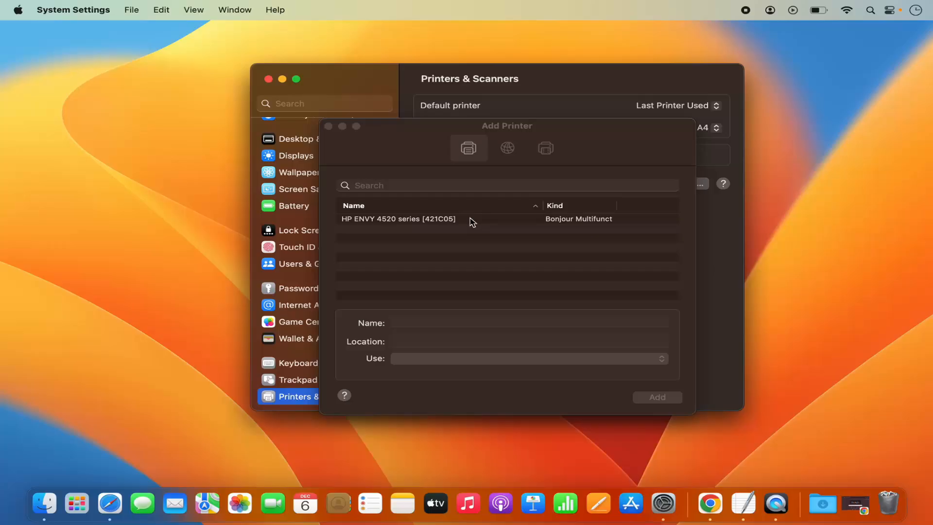
click(439, 222)
click(439, 221)
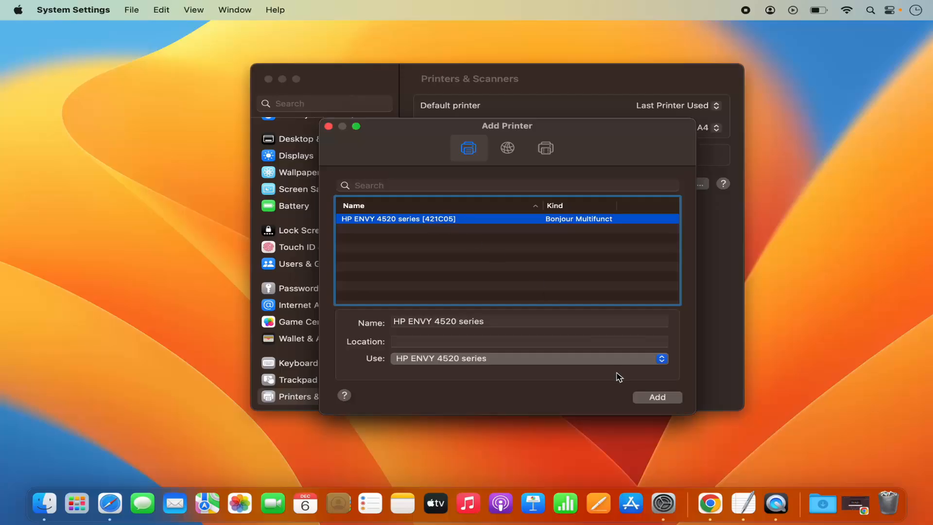
click(643, 397)
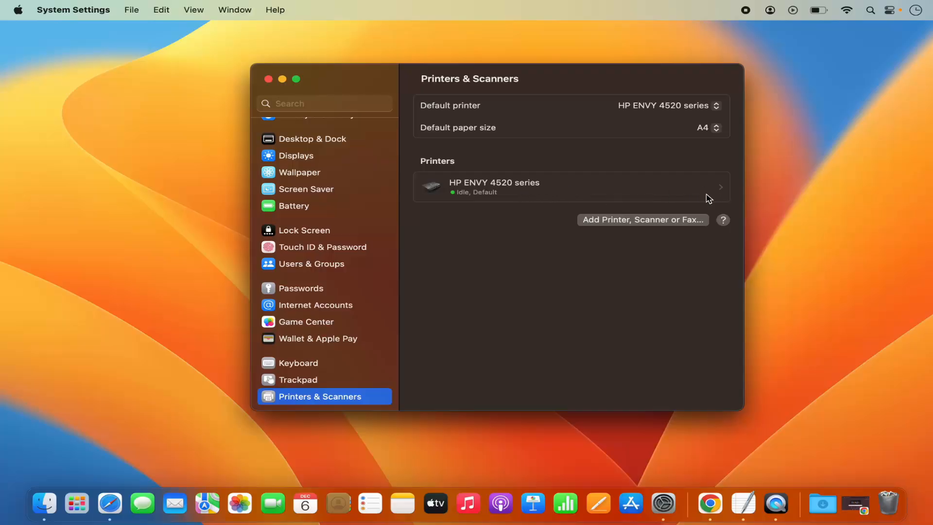
- Open the scanner of the HP ENVY 4520 series and move its window over the printer settings
click(722, 189)
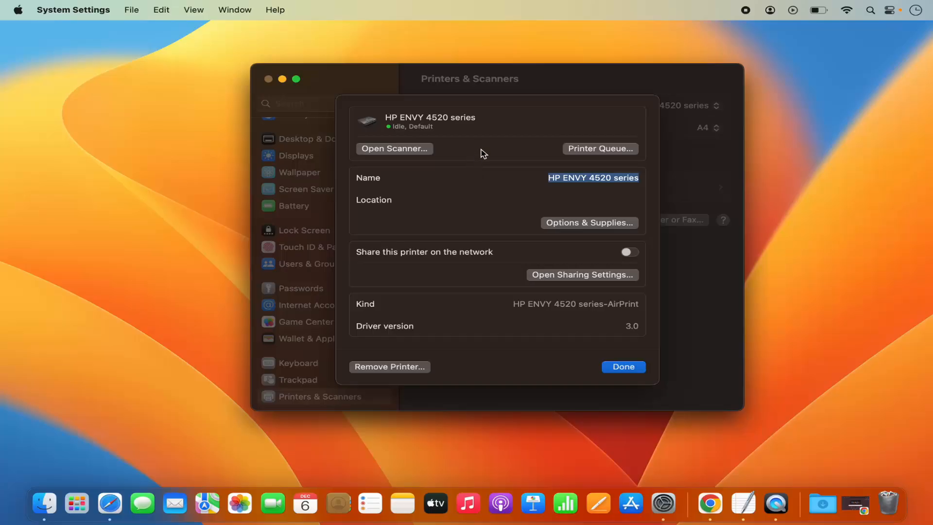
click(406, 150)
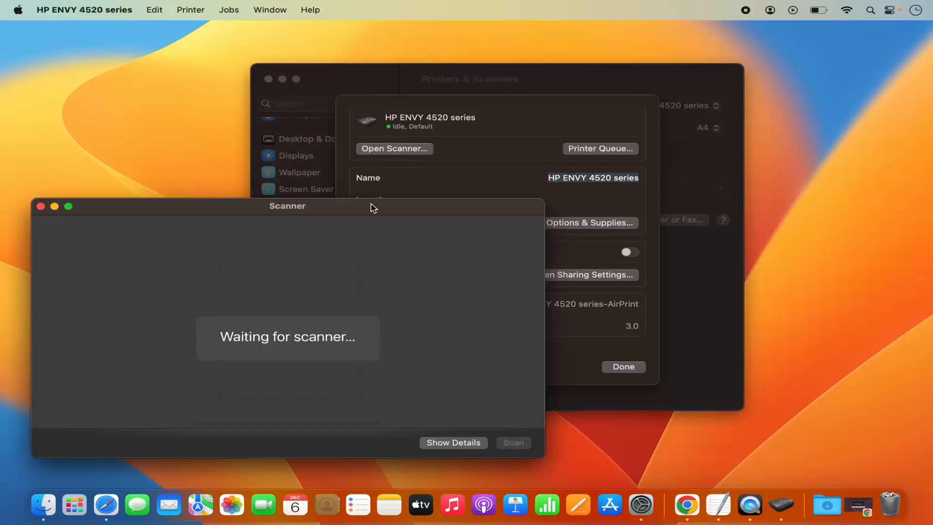
drag(370, 203, 543, 126)
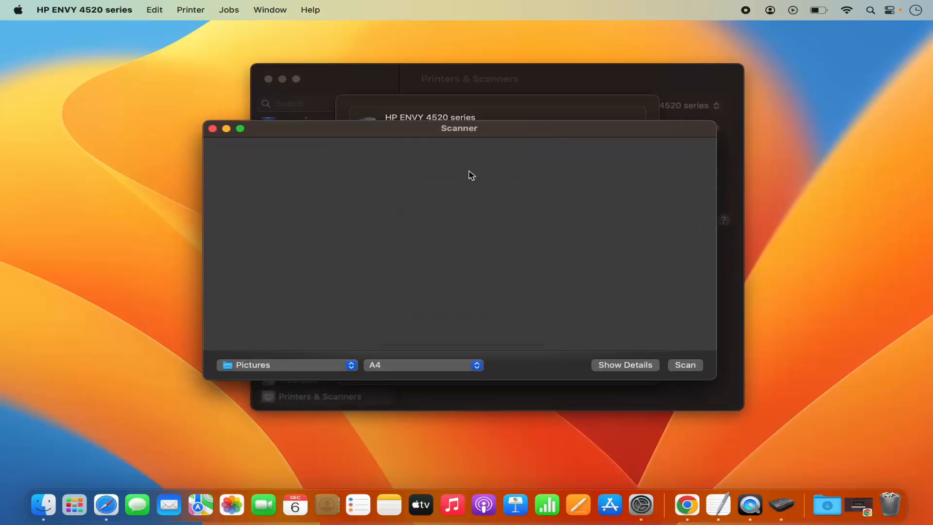
- Set the scanner to save A4 scans to Documents and show the detailed scan settings
click(307, 366)
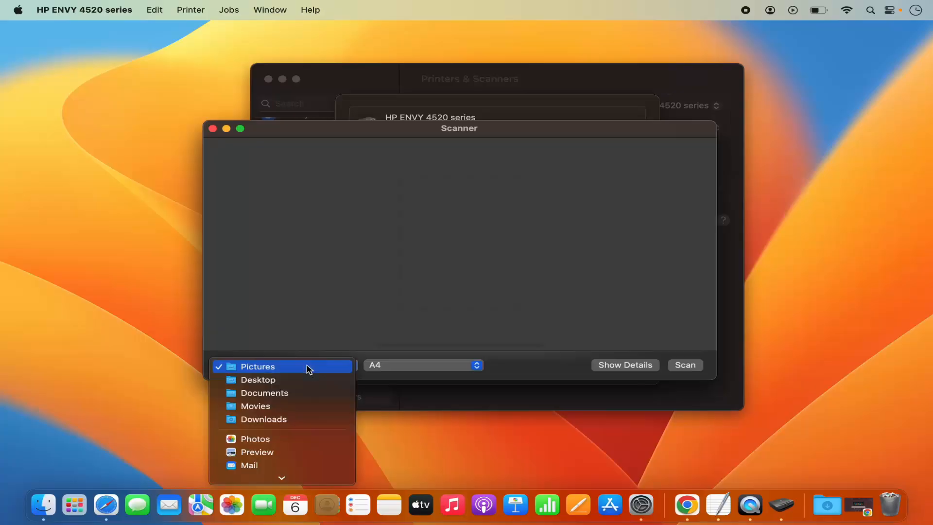
click(301, 394)
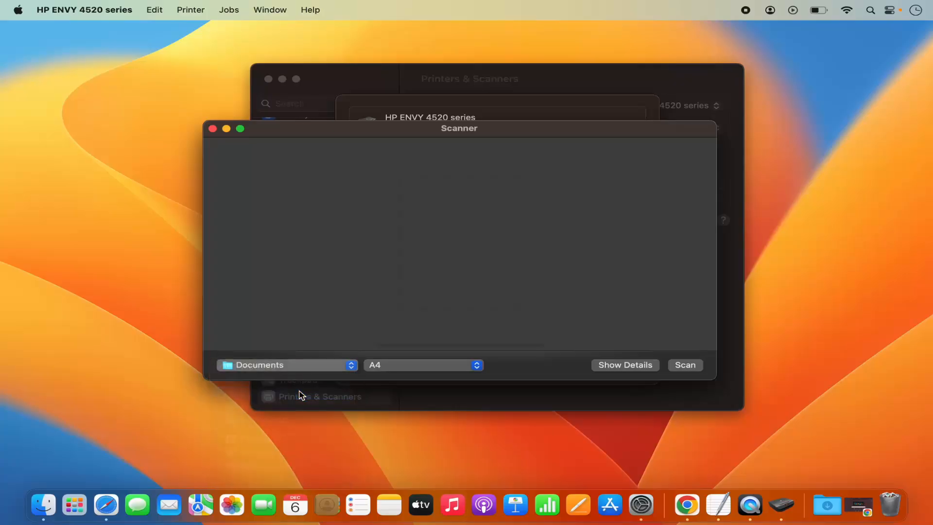
click(389, 369)
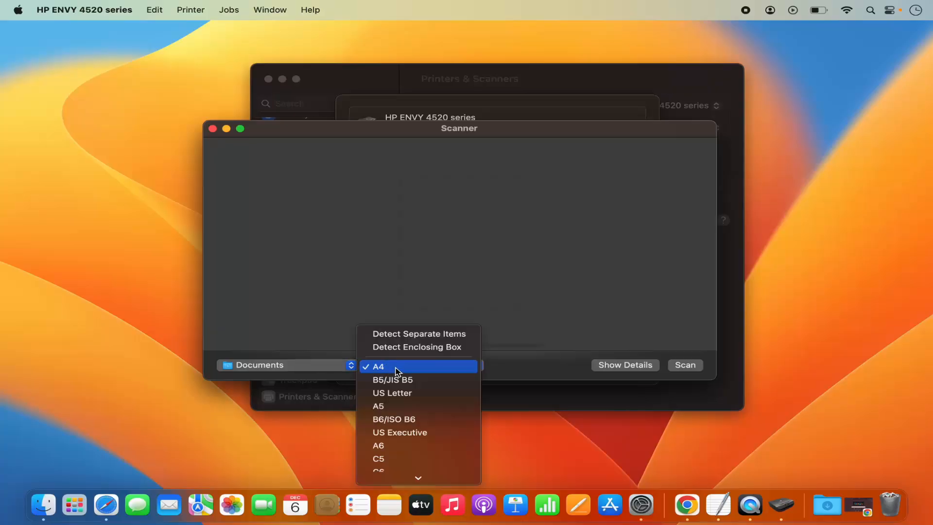
click(397, 371)
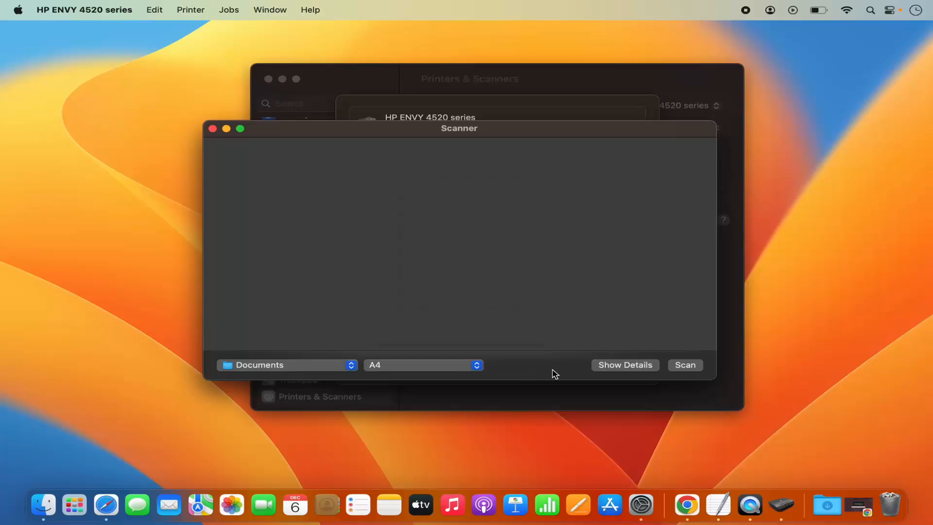
click(608, 371)
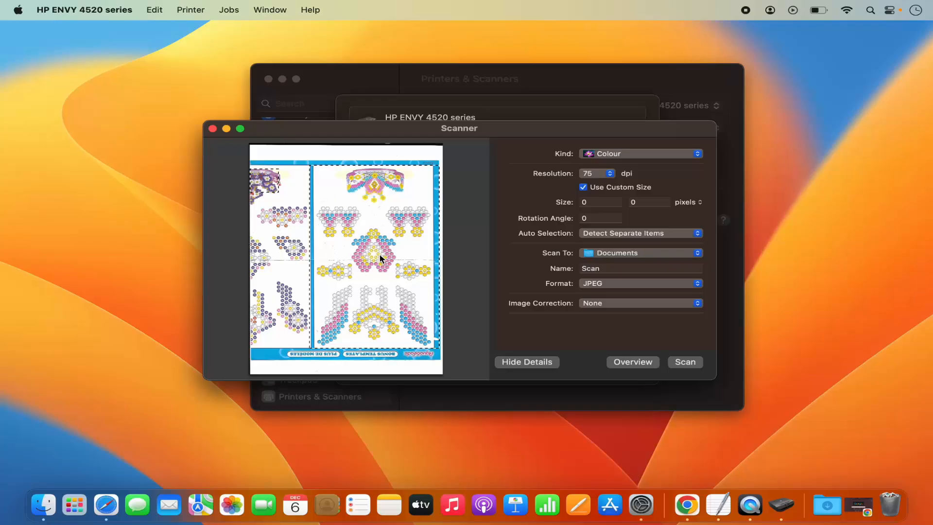
- Try the Black & White and Text scan kinds on the preview, returning the kind to Colour
click(612, 154)
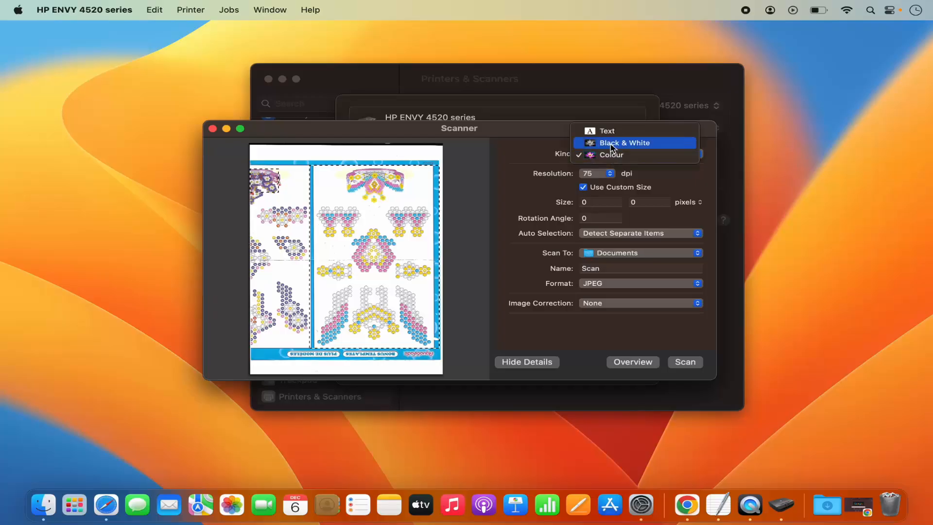
click(611, 143)
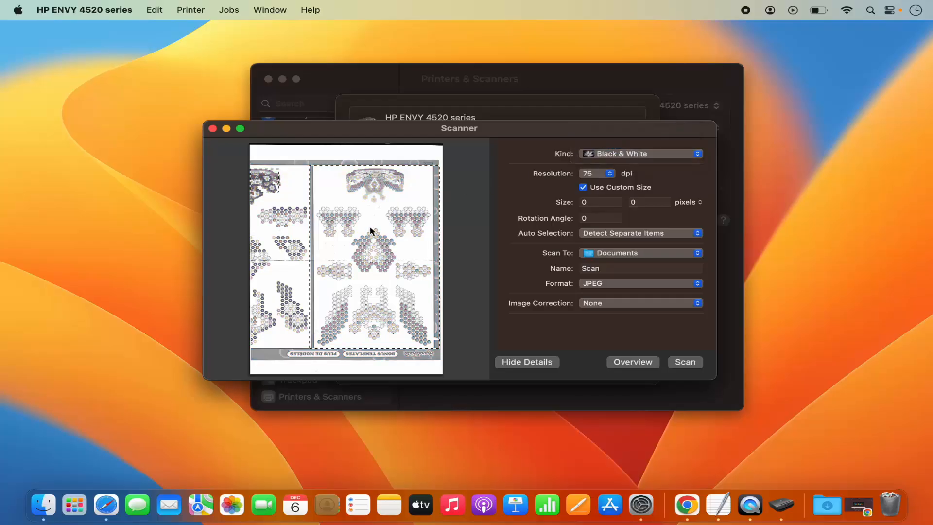
click(619, 156)
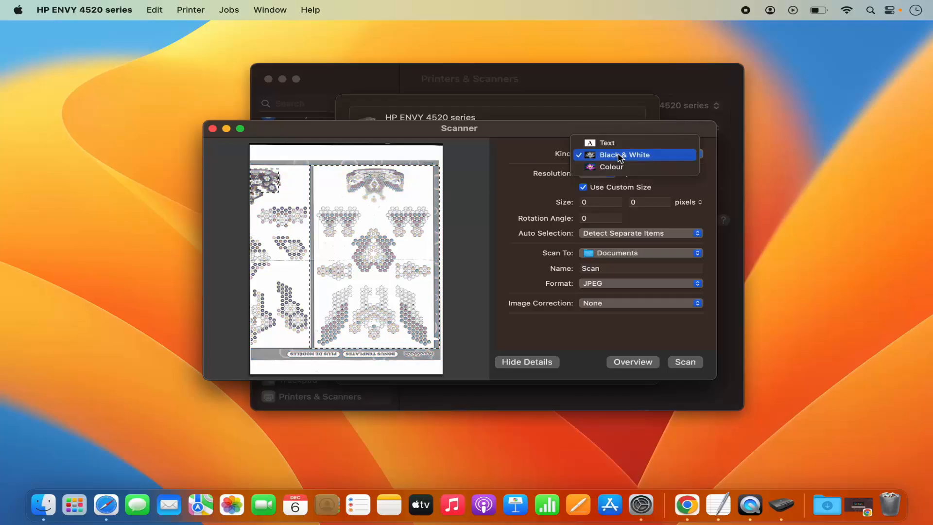
click(618, 166)
click(618, 156)
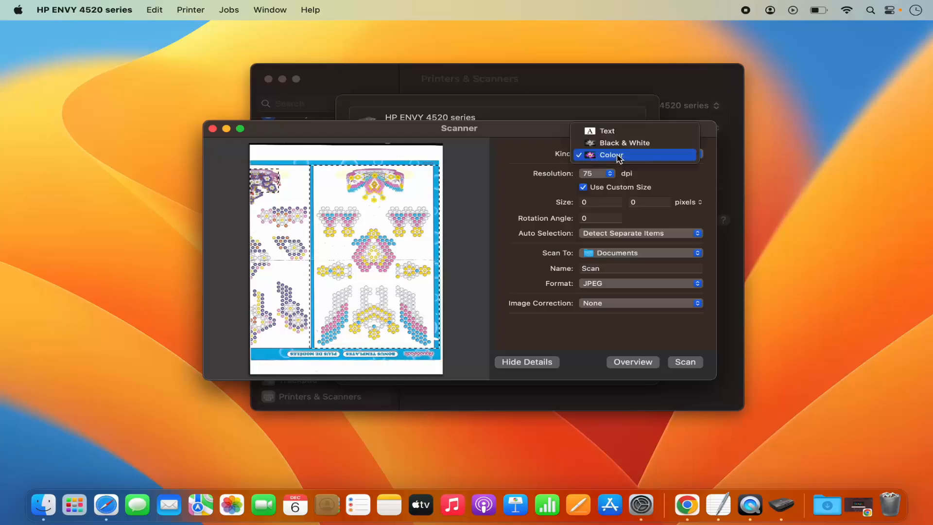
click(613, 133)
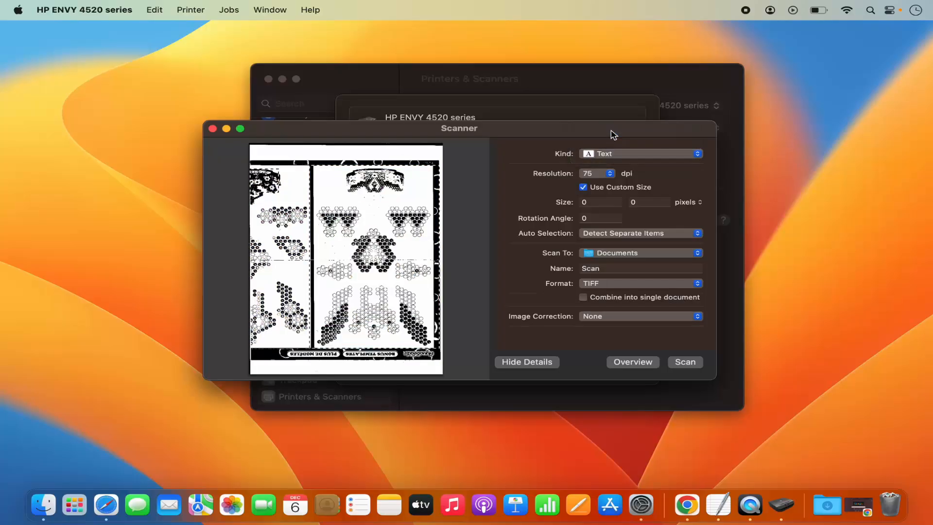
click(613, 154)
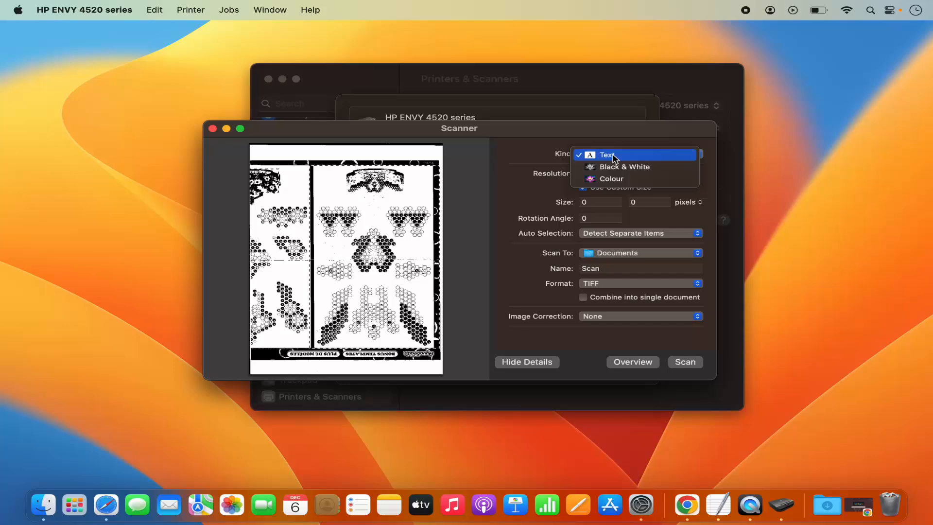
click(612, 180)
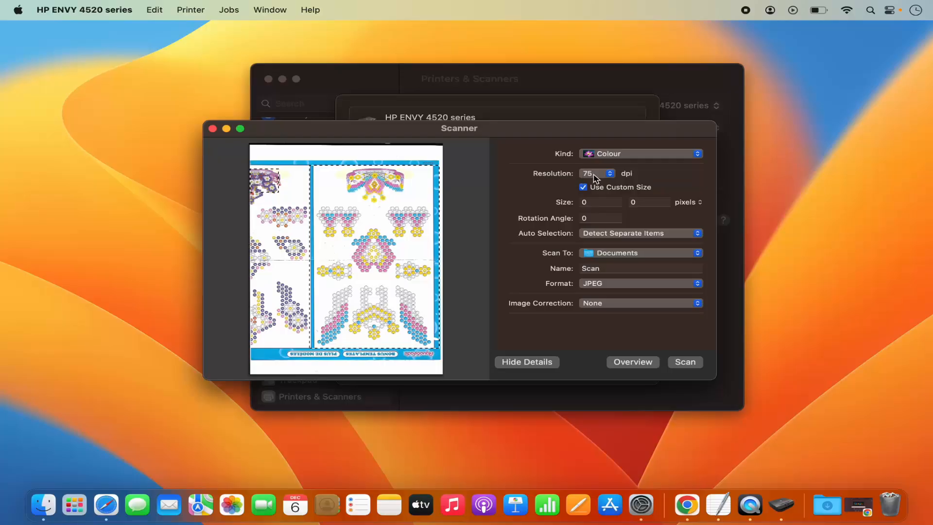
- Try a scan resolution of 100 dpi and return it to 75 dpi
click(596, 175)
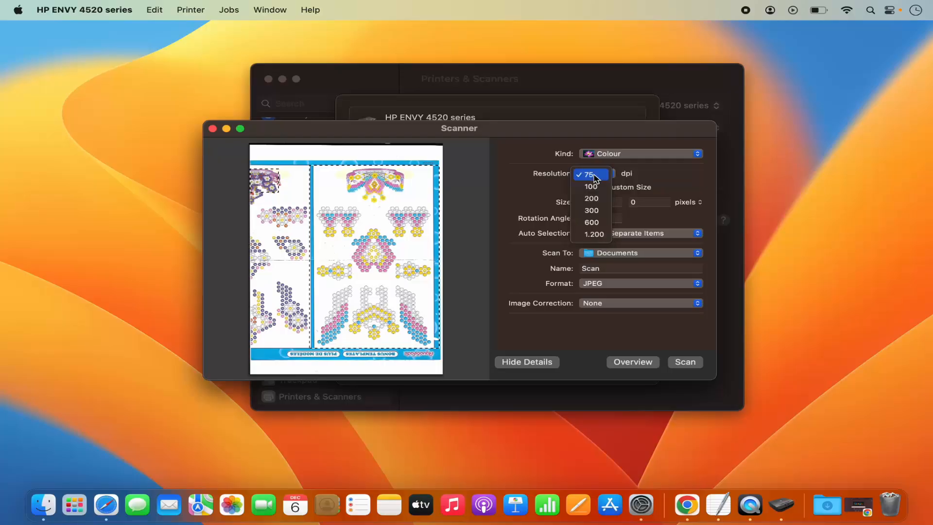
click(584, 189)
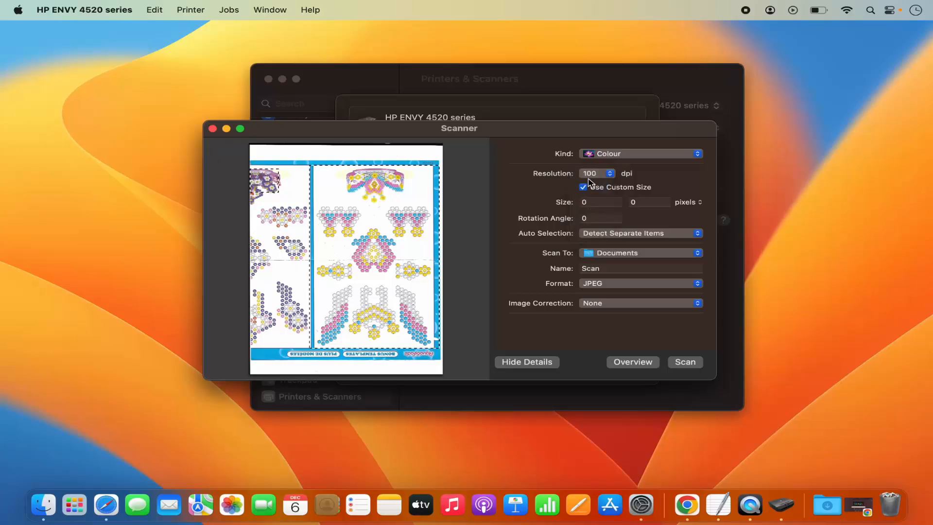
click(593, 176)
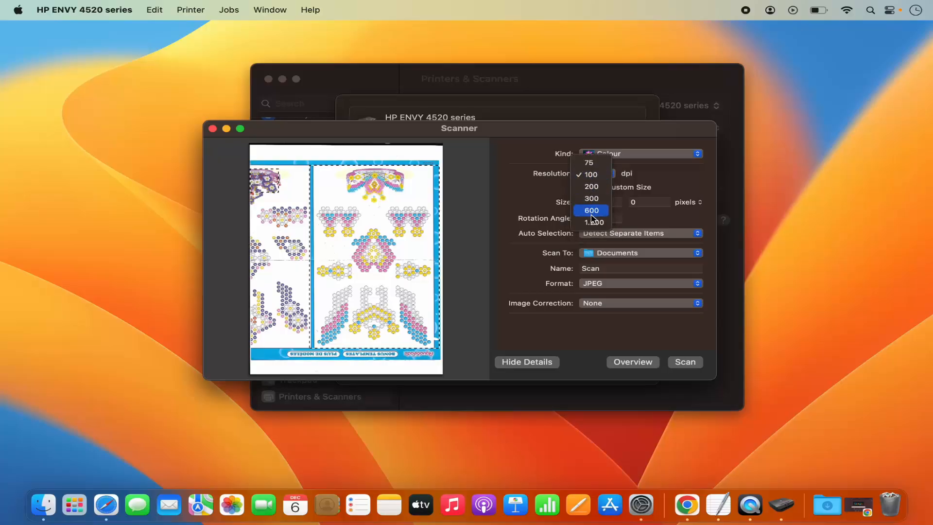
click(590, 165)
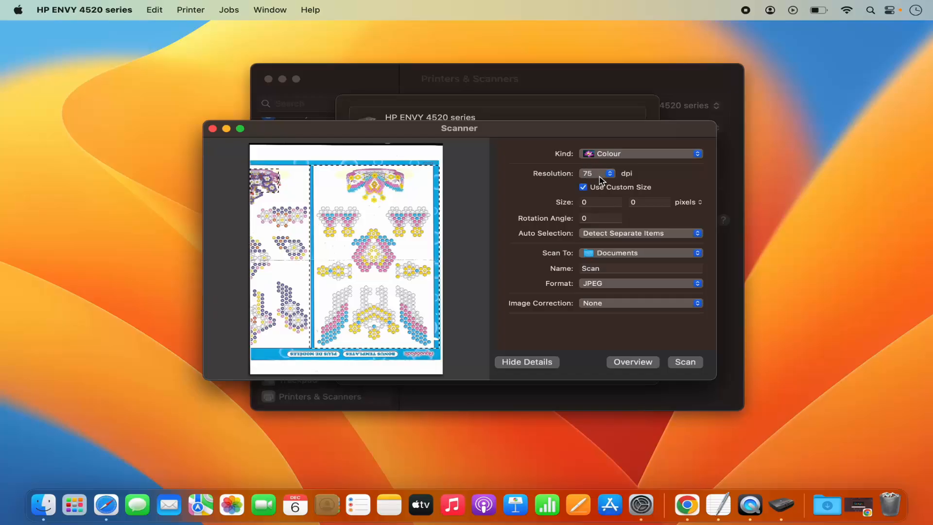
- Enlarge the selection around the large template to cover the whole scanned page, about 656 by 907 pixels
click(412, 232)
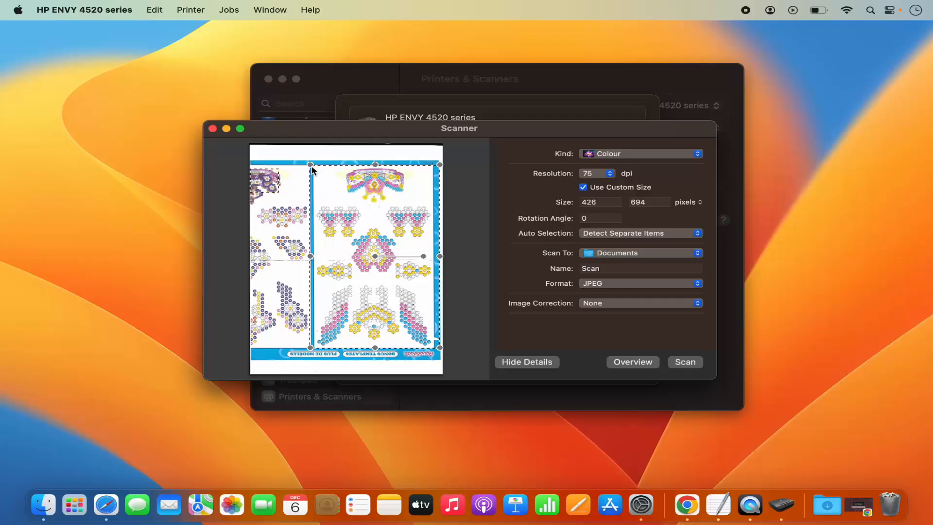
drag(311, 165, 261, 154)
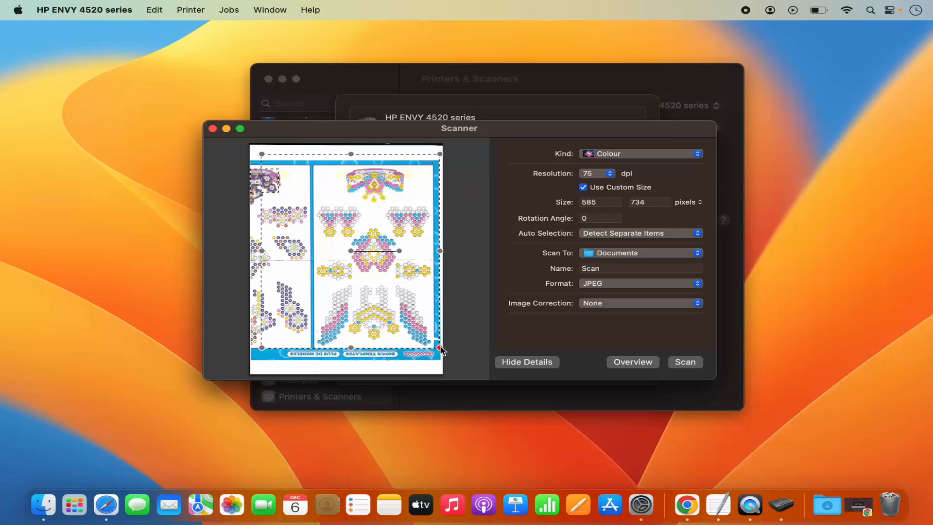
drag(441, 349, 447, 382)
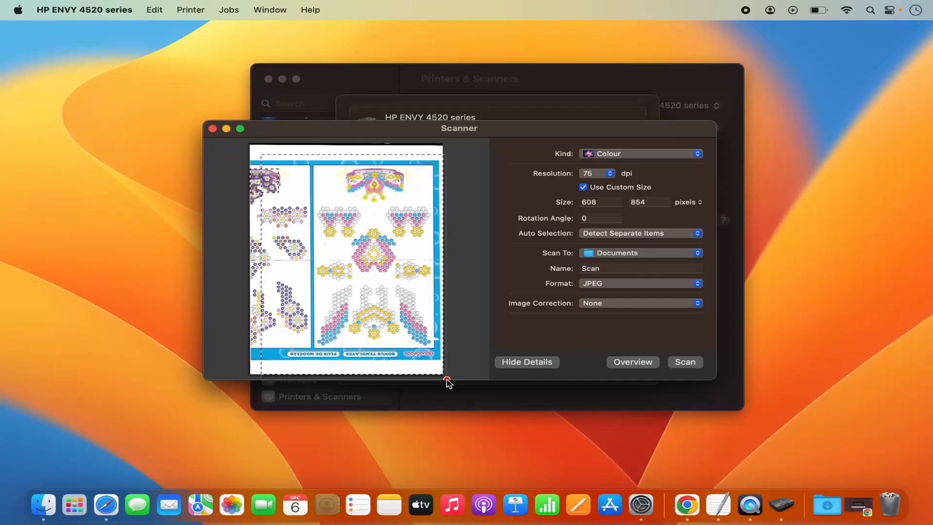
drag(263, 156, 247, 140)
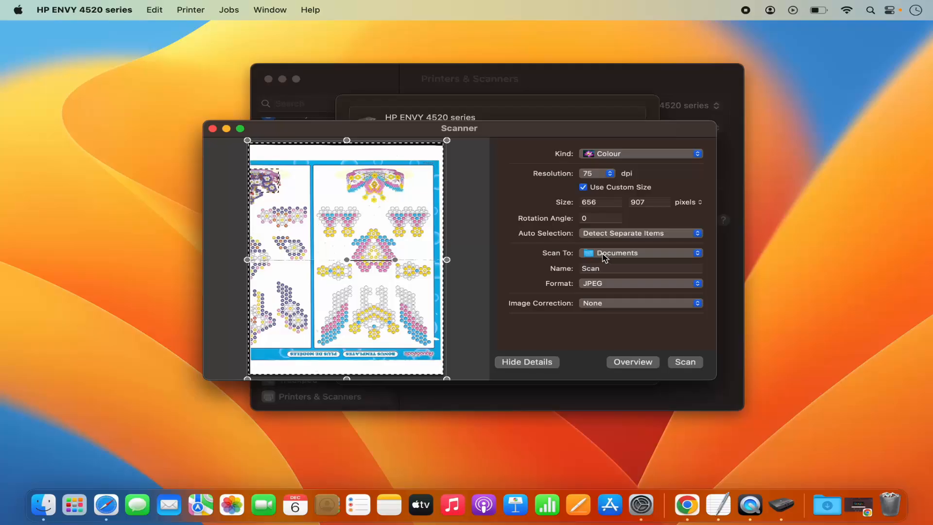
- Set the output format to PDF and scan the selected page
click(590, 286)
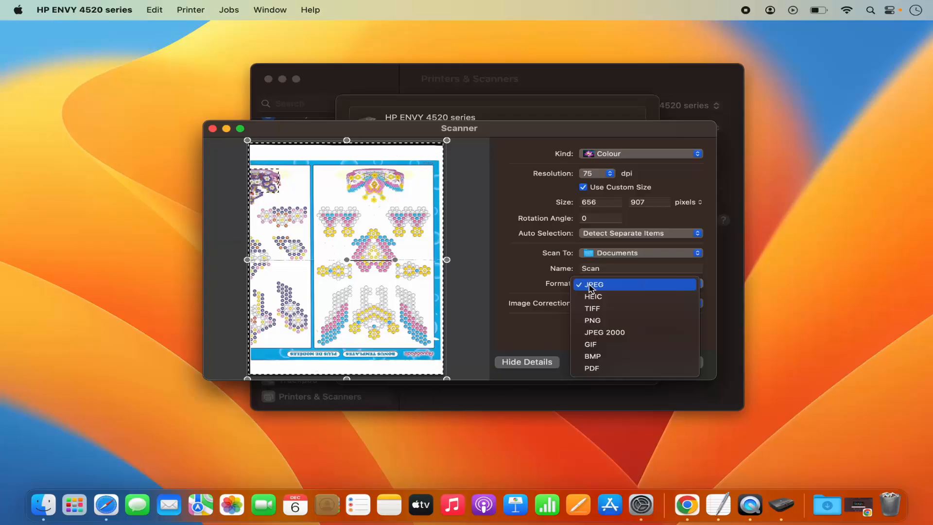
click(601, 371)
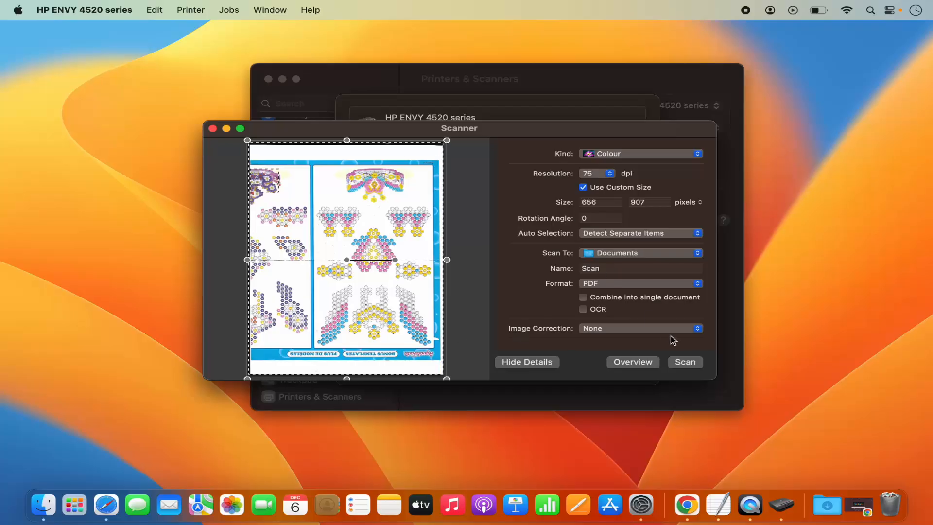
click(684, 362)
- Open the Documents folder in Finder to check the scanned files
right_click(41, 509)
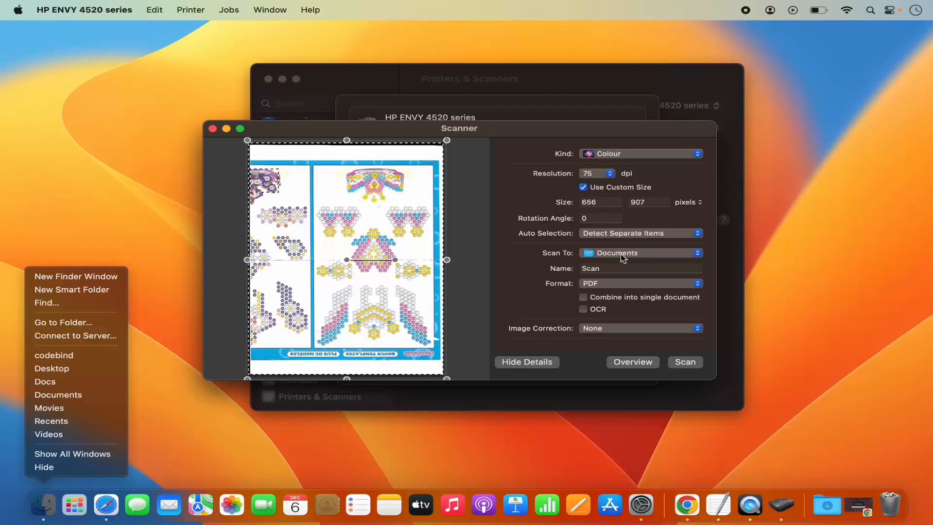
click(59, 398)
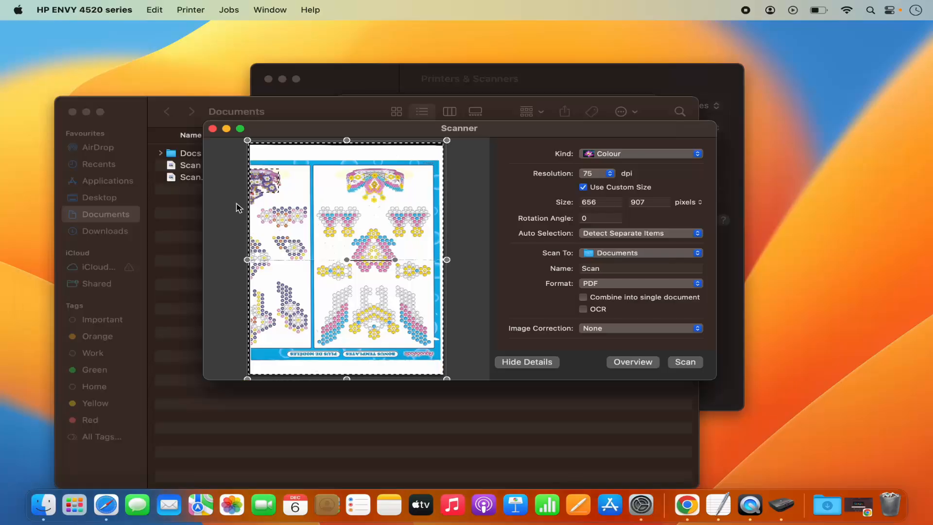
- Bring the Documents folder to the front, open Scan 1.pdf to check the scanned image, and close it
click(185, 210)
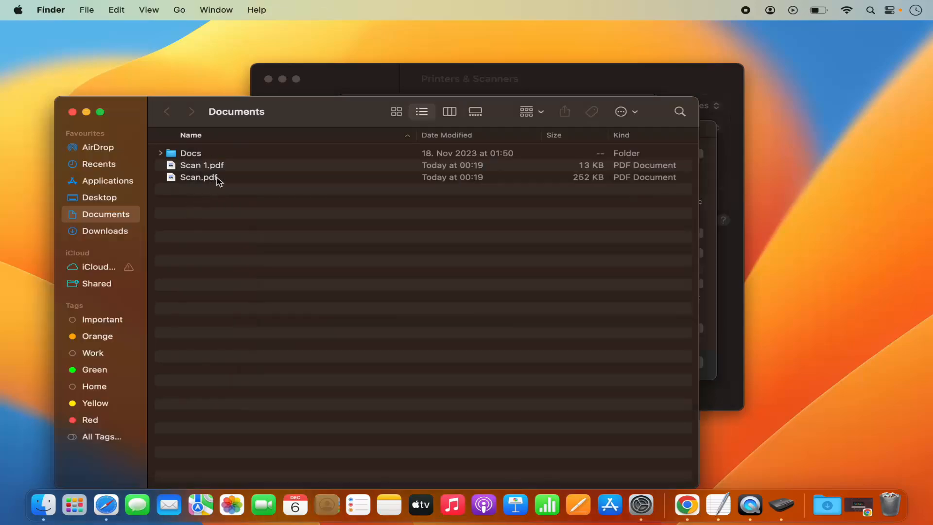
click(207, 167)
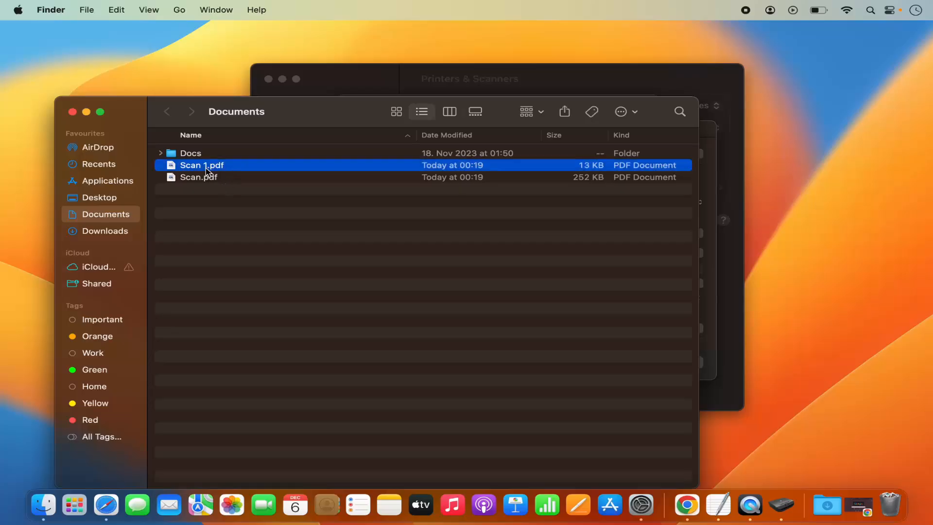
double_click(208, 170)
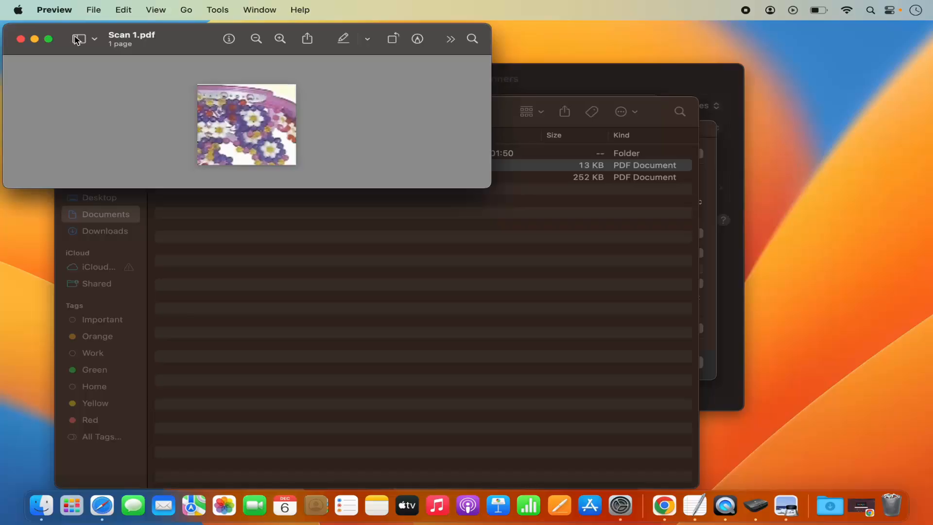
click(21, 39)
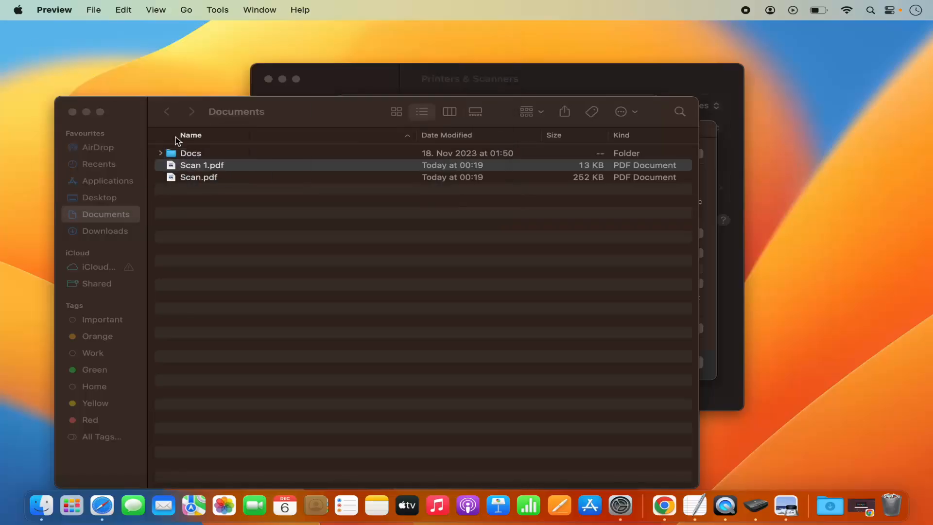
- Open Scan.pdf, look over the whole scanned page, and close both the document and the Documents folder
double_click(197, 178)
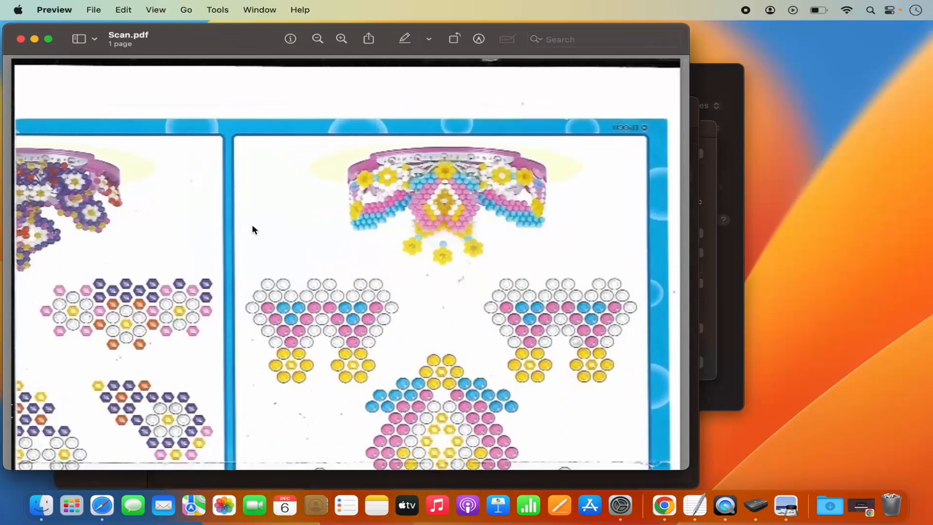
scroll(252, 227, down, 10)
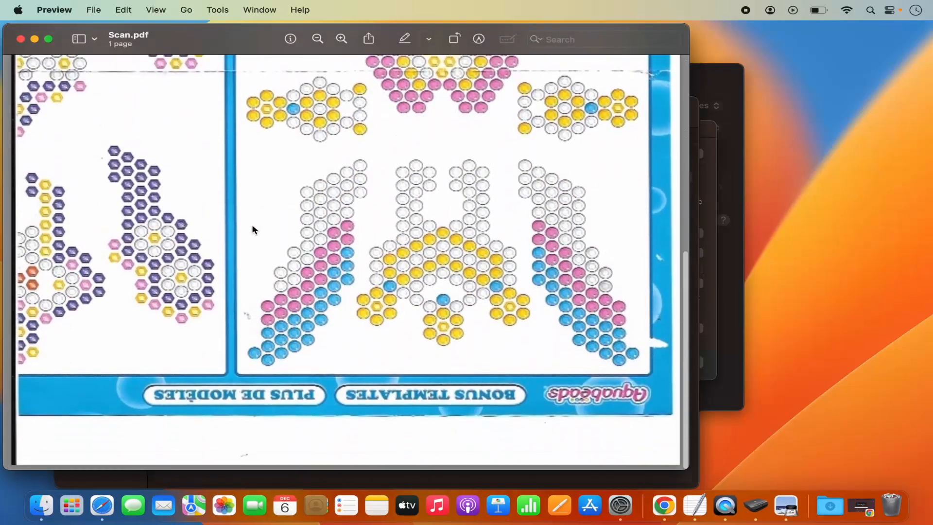
scroll(252, 228, up, 8)
scroll(252, 228, down, 6)
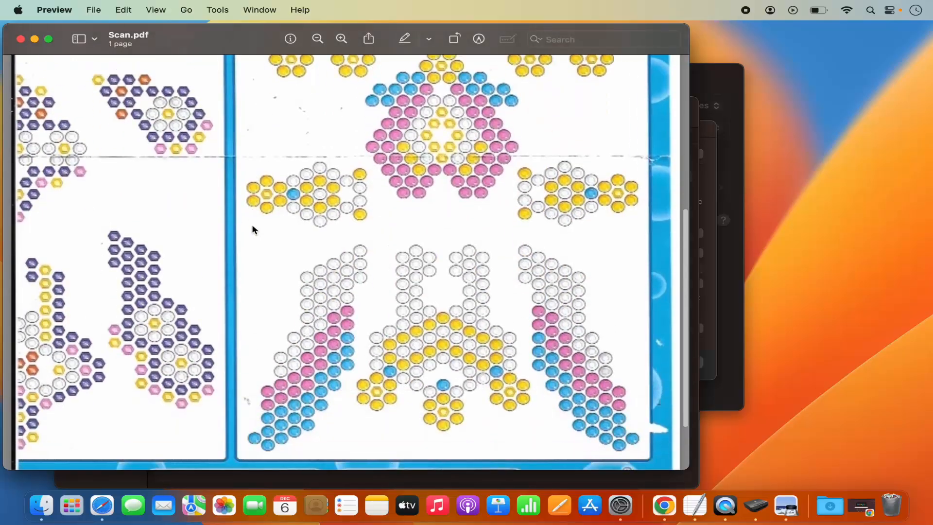
scroll(253, 227, down, 5)
scroll(252, 227, up, 5)
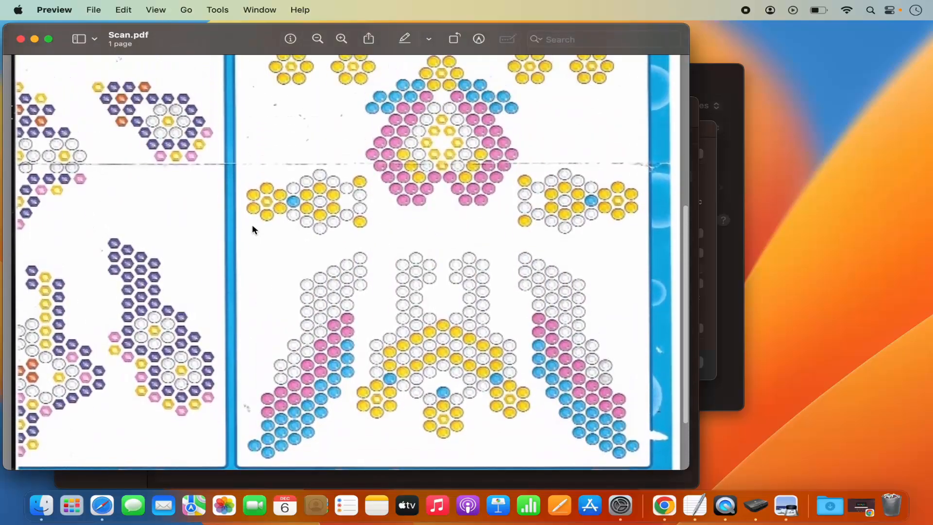
scroll(252, 229, up, 6)
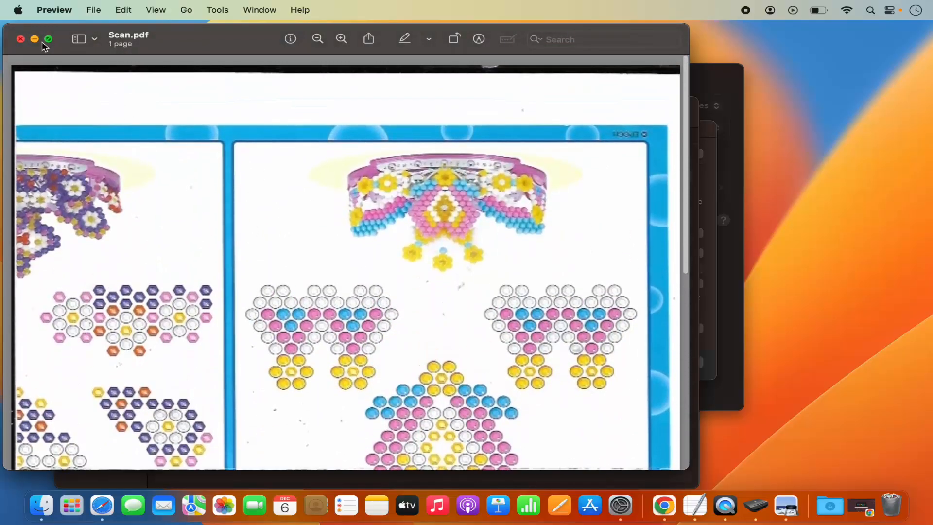
click(21, 39)
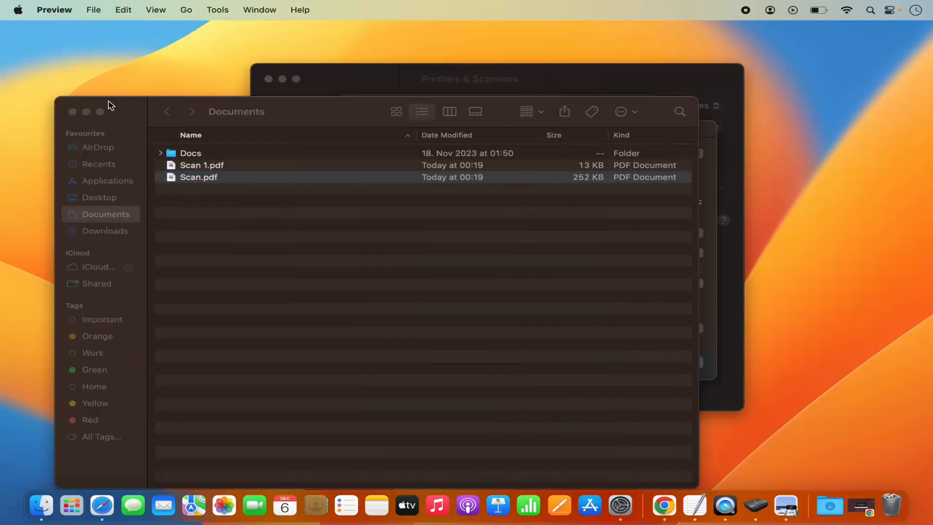
click(72, 112)
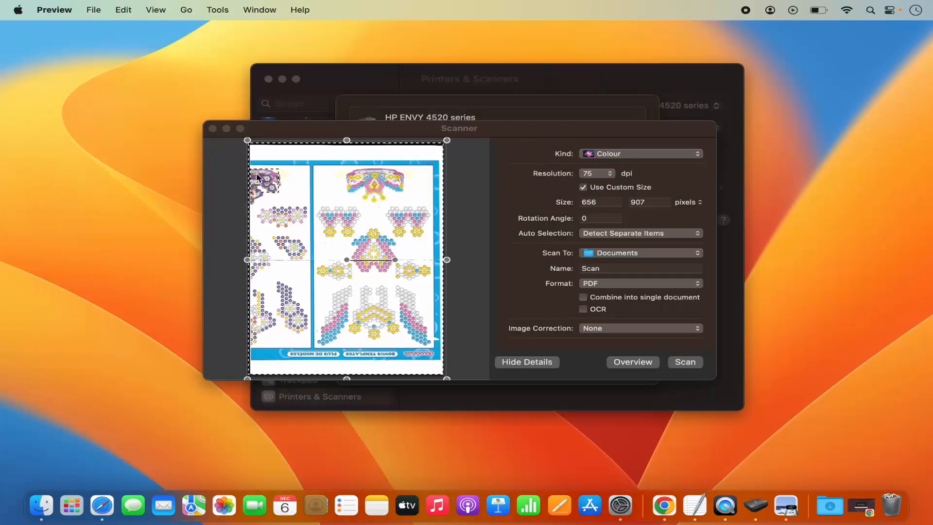